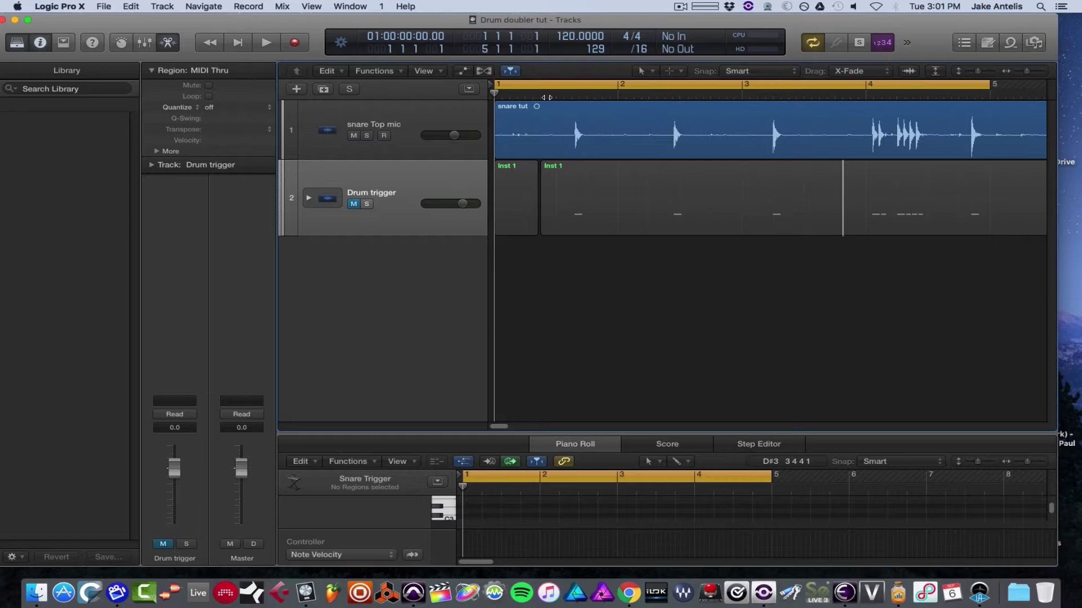
Play back the snare tracks briefly, then select the snare Top mic track
key(space)
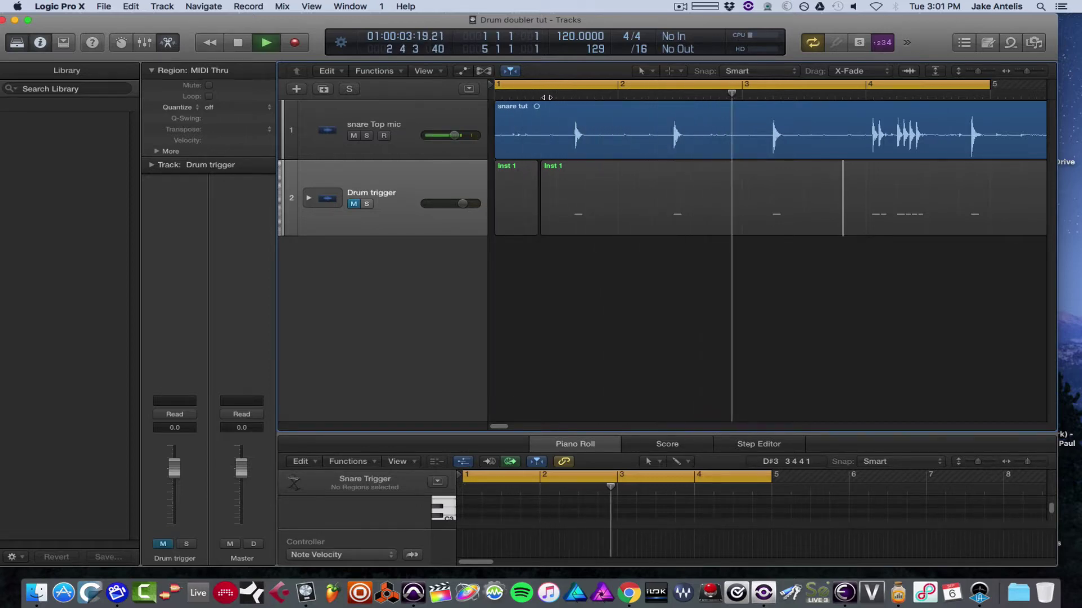
key(space)
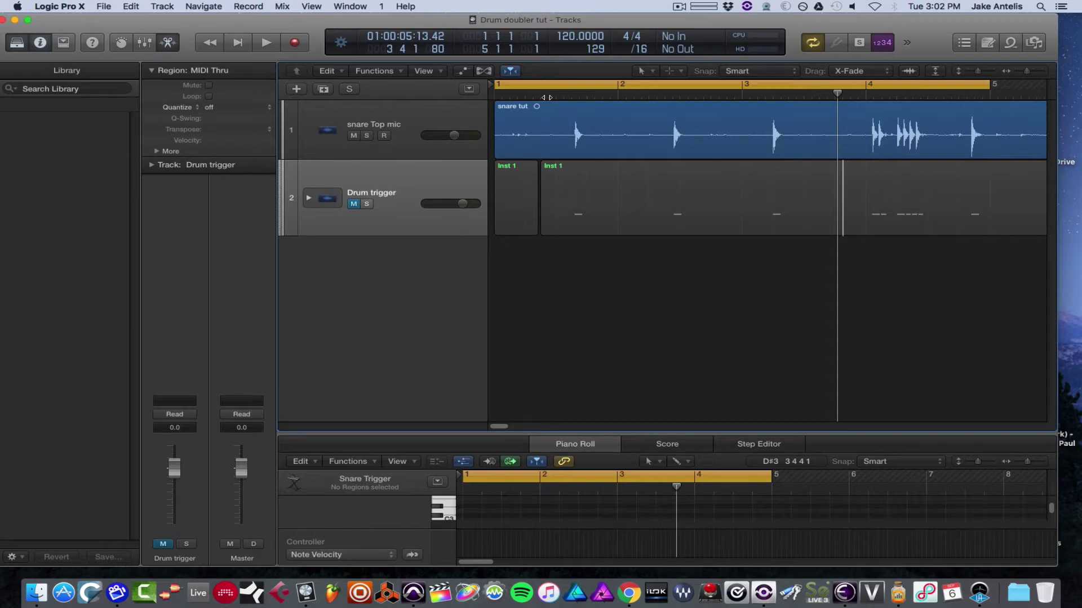
click(461, 104)
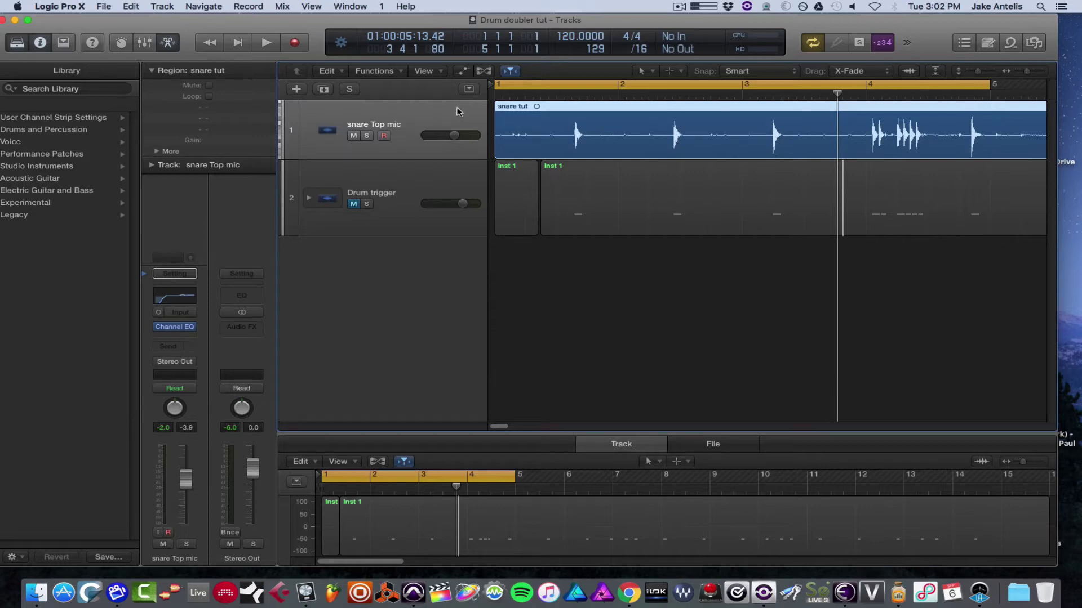
Start drum doubling with Ctrl+D, keeping the instrument on Snare and the mode on Doubling
key(ctrl+d)
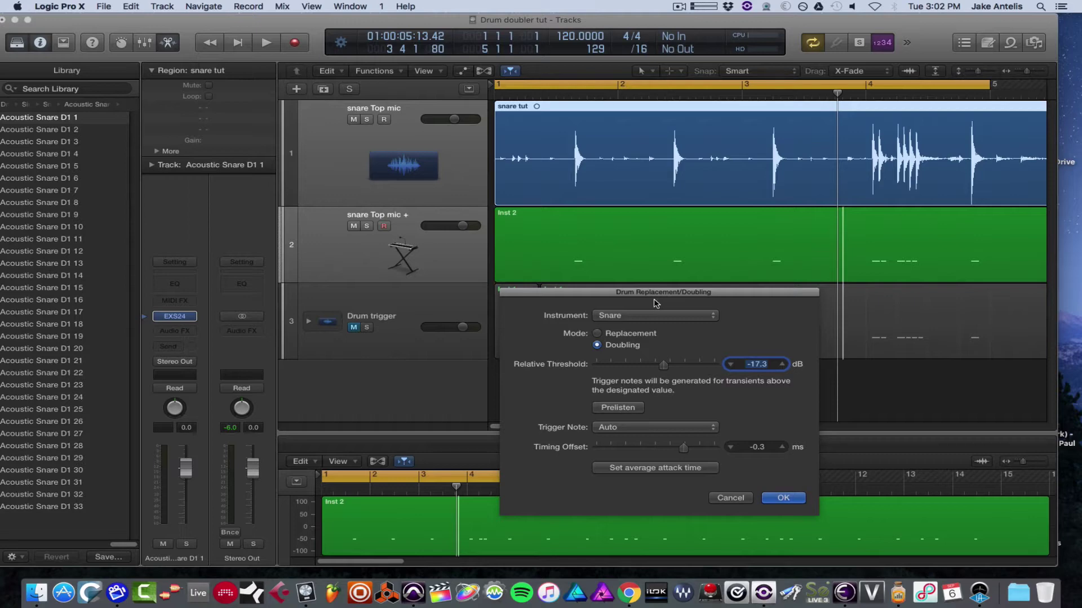
click(657, 317)
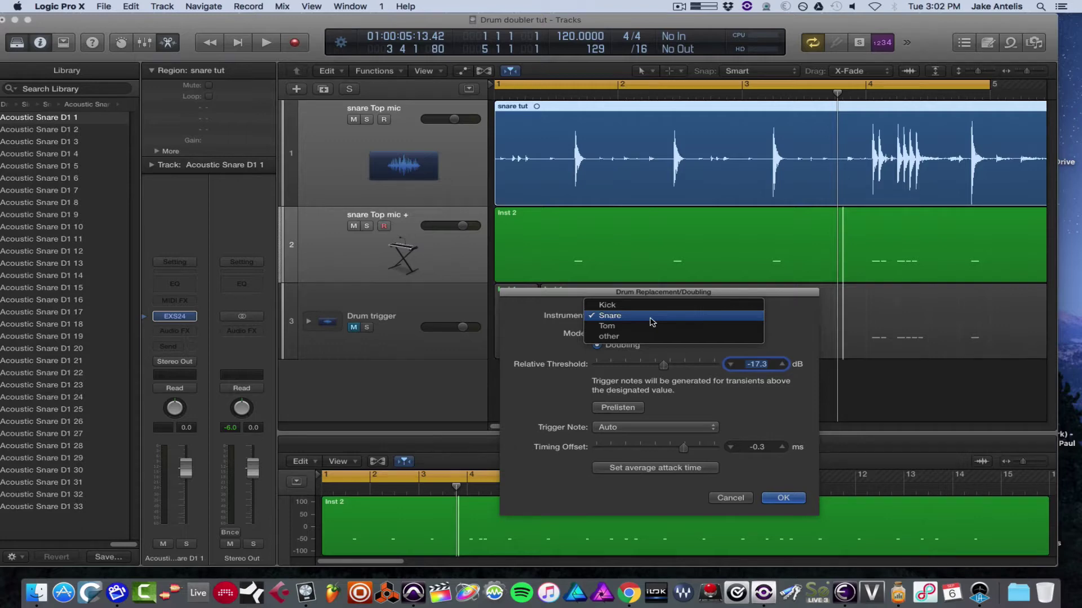
click(652, 322)
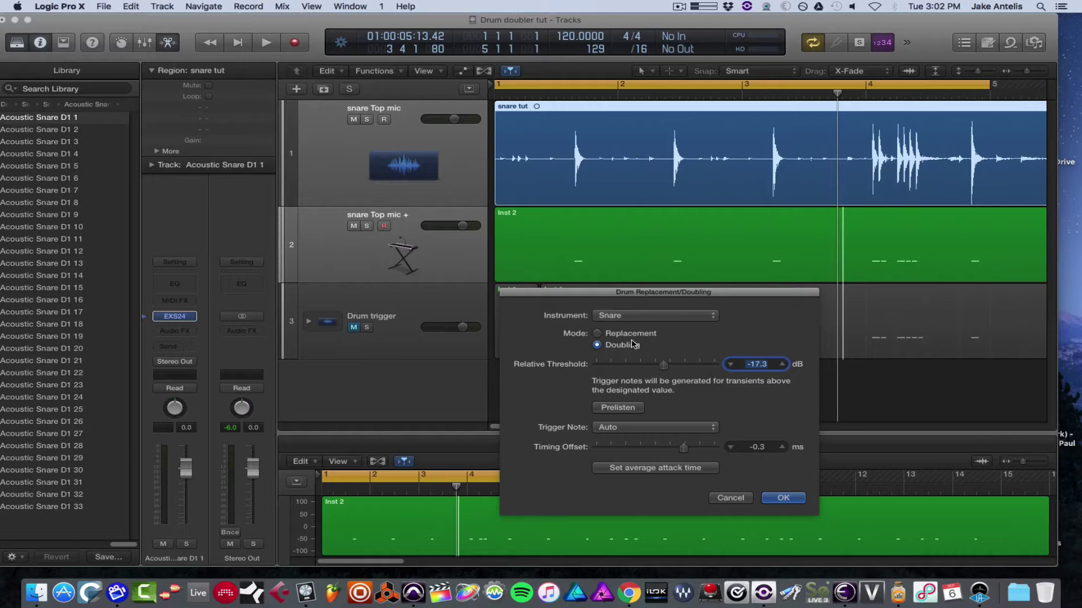
click(631, 337)
click(626, 349)
Set the Relative Threshold to about −18.4 dB and prelisten the generated snare triggers
drag(666, 367, 608, 369)
drag(604, 368, 661, 374)
click(618, 407)
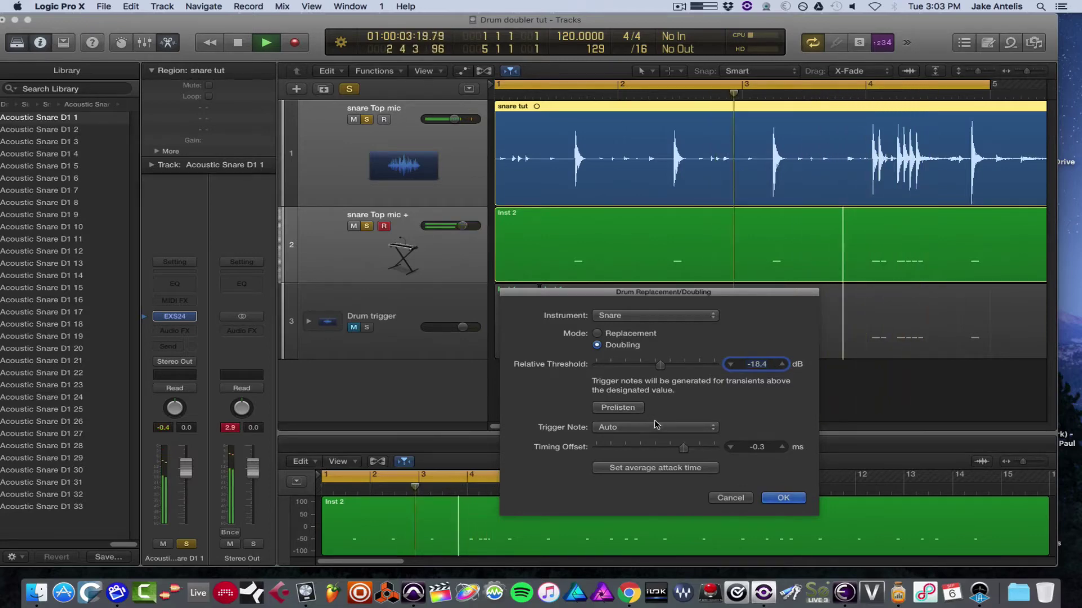
Apply the doubling, enlarge the Piano Roll, and raise one trigger note's velocity to 86
click(779, 499)
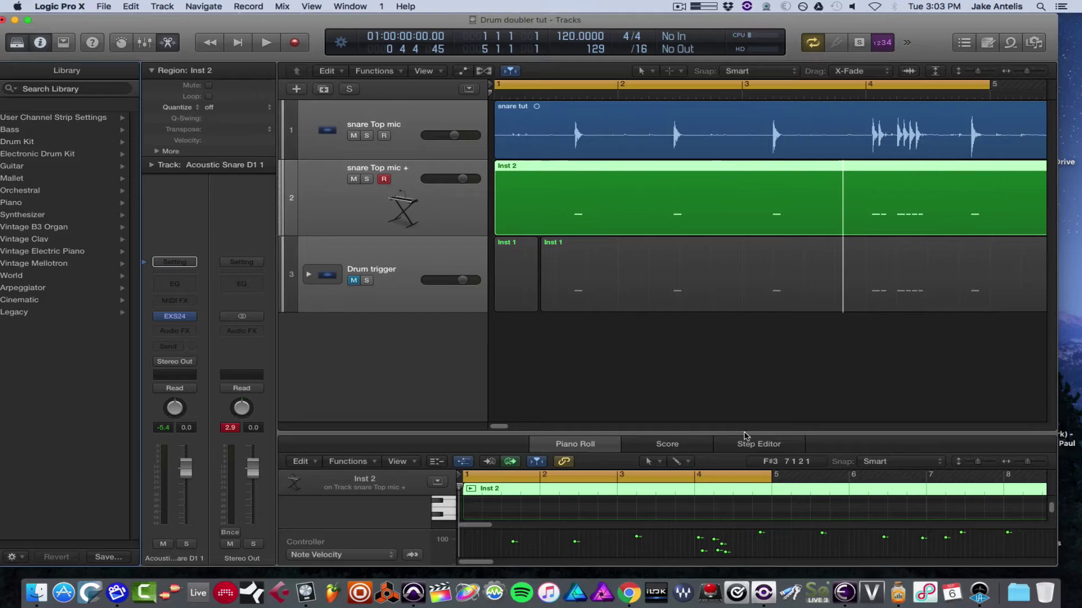
drag(746, 419, 742, 312)
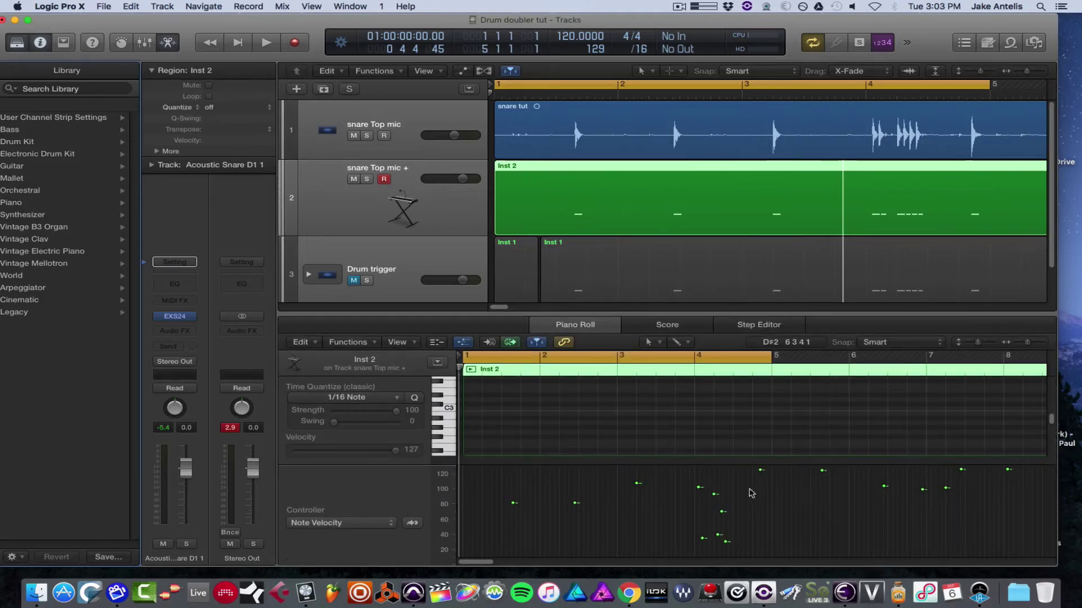
drag(575, 502, 575, 479)
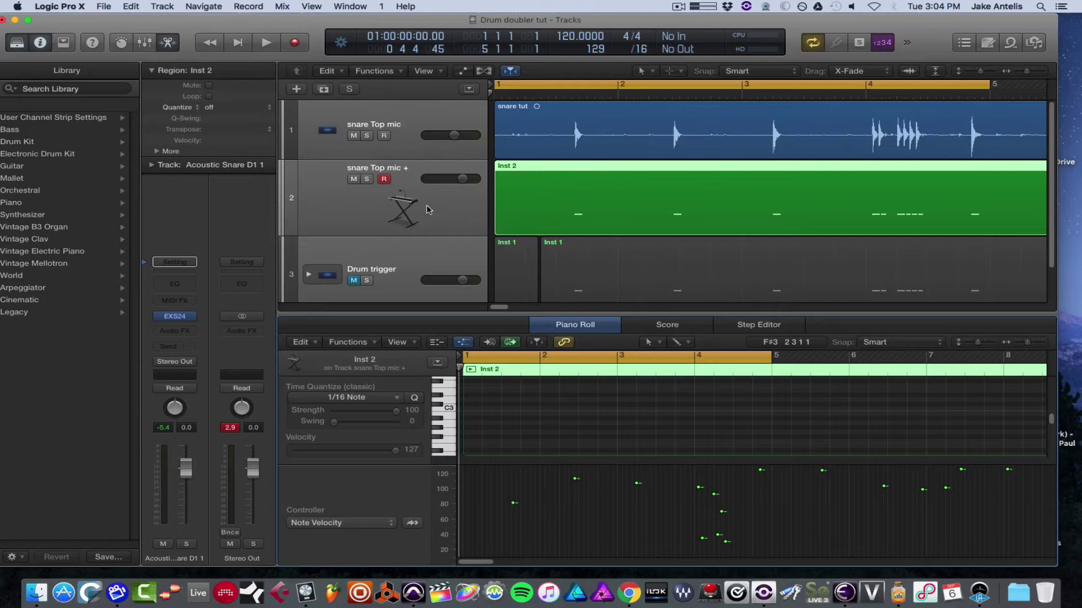
Audition the doubled snare through its Acoustic Snare D1 1 EXS24 sampler, then close the sampler
click(175, 316)
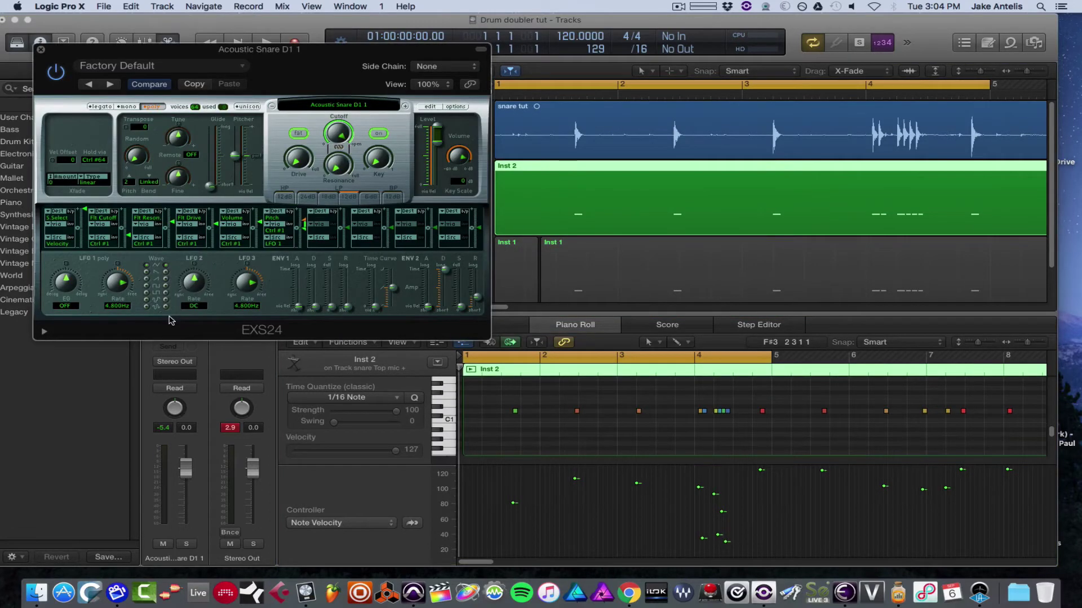
drag(311, 66, 723, 239)
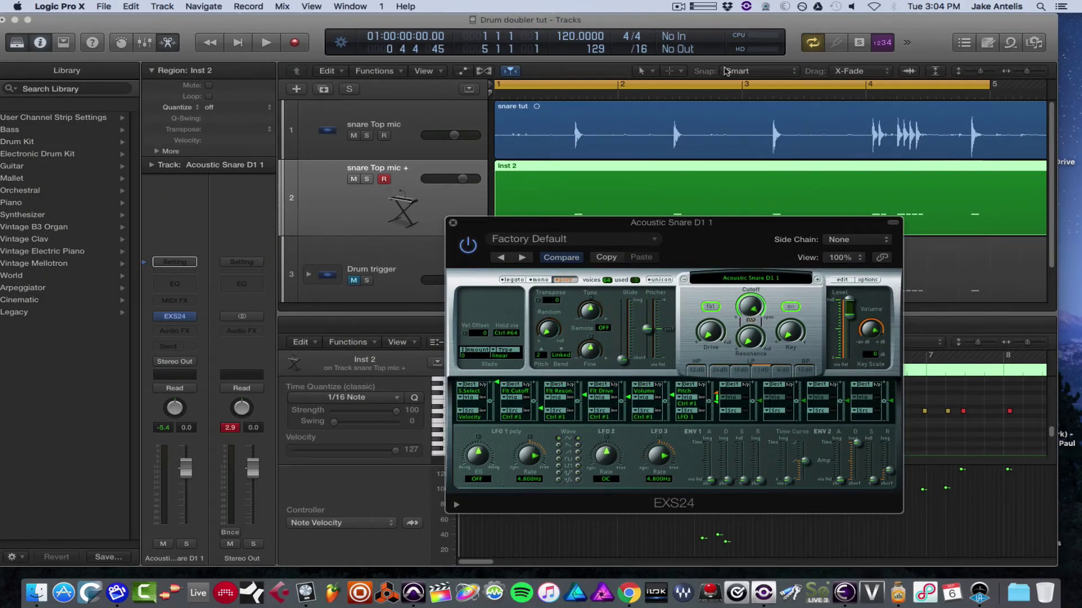
click(783, 25)
key(space)
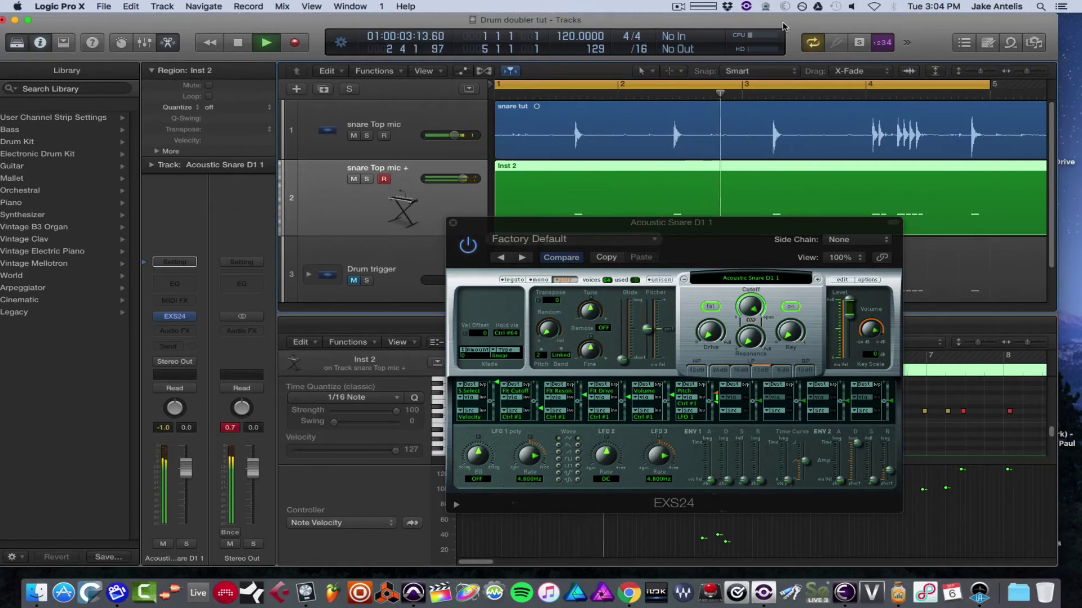
key(space)
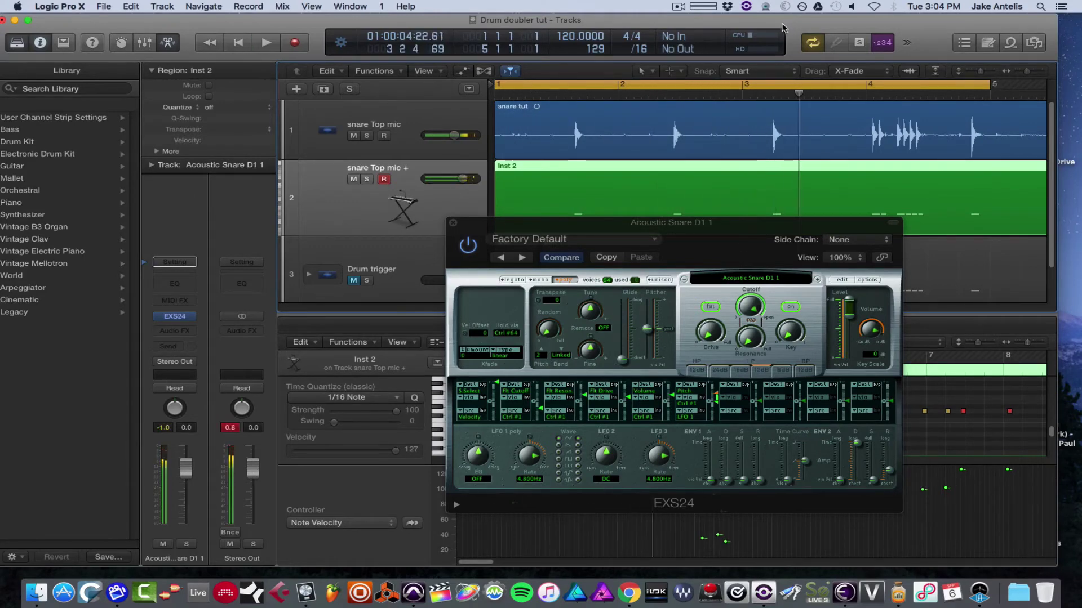
click(453, 224)
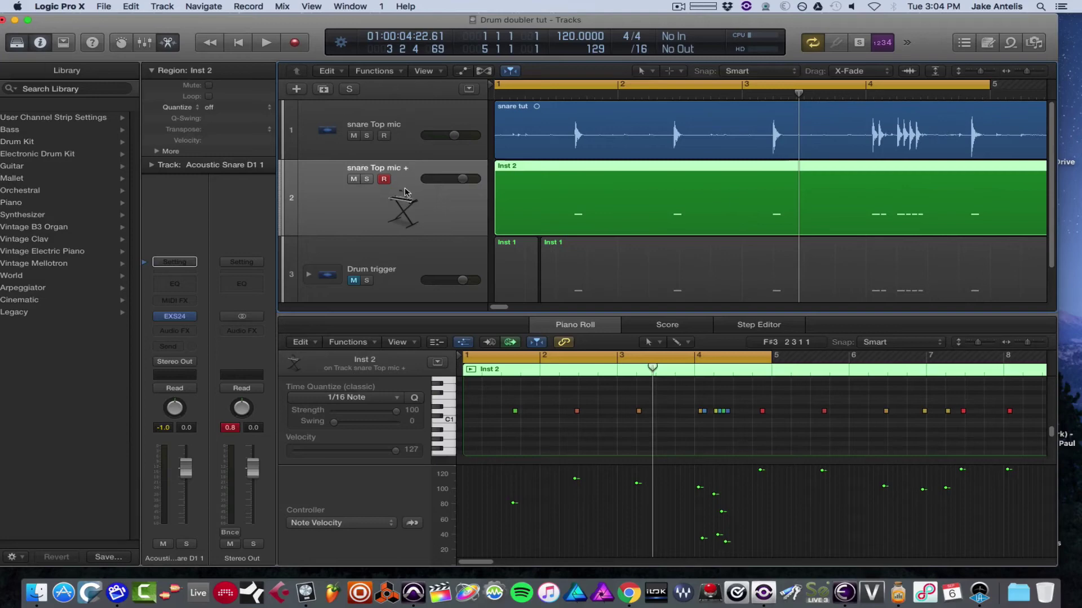
Delete the Inst 2 region and its track, and expand the Drum trigger stack to reveal Snare Trigger
key(Delete)
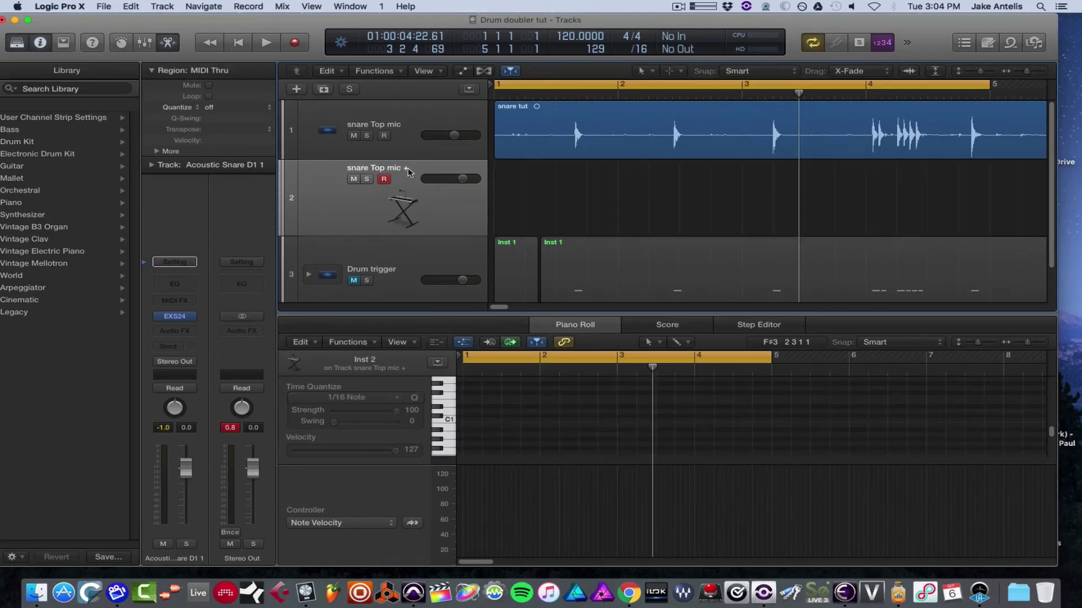
key(super+BackSpace)
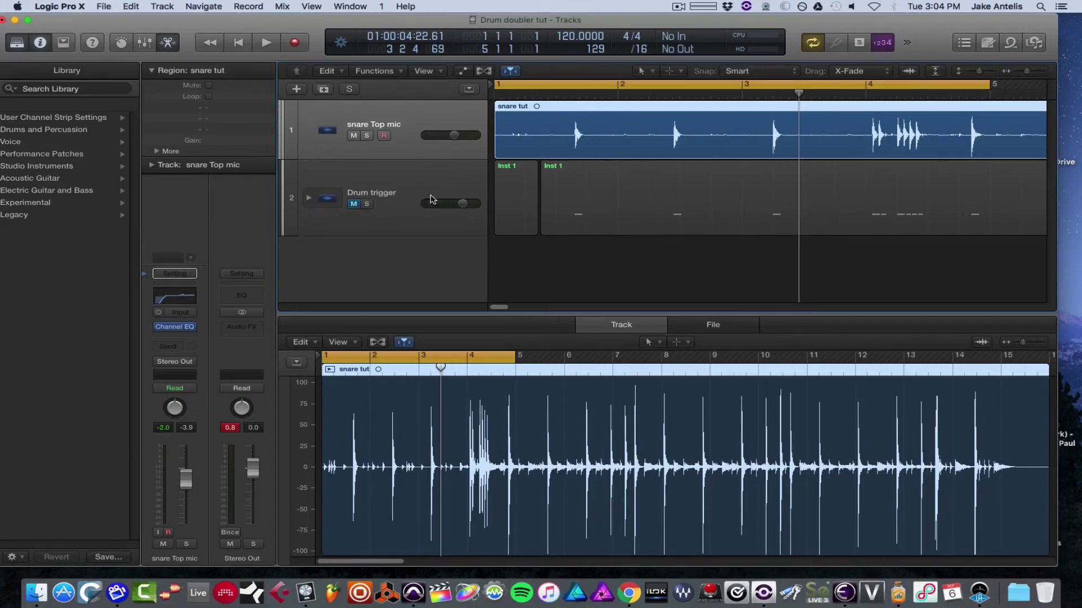
click(352, 204)
click(308, 198)
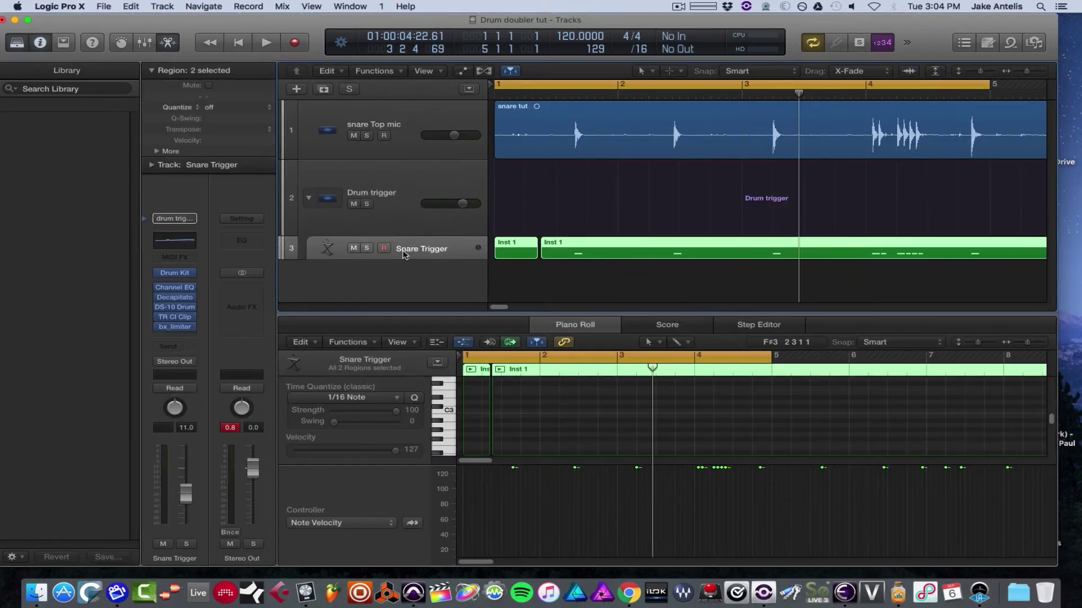
Pick the SoCal snare in the Snare Trigger's Drum Kit Designer kit
click(175, 273)
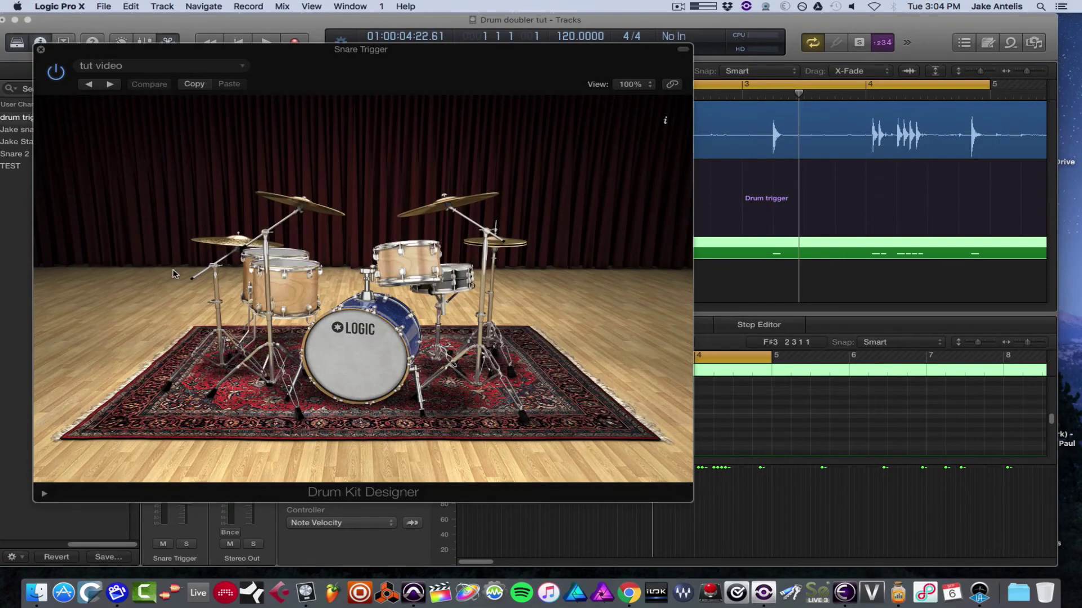
click(414, 290)
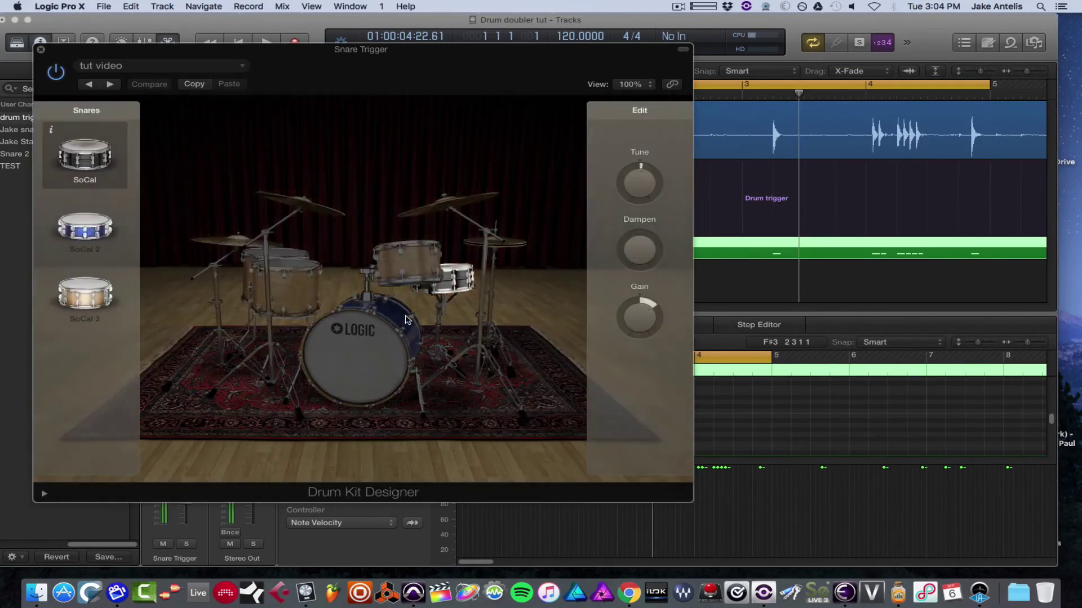
click(410, 261)
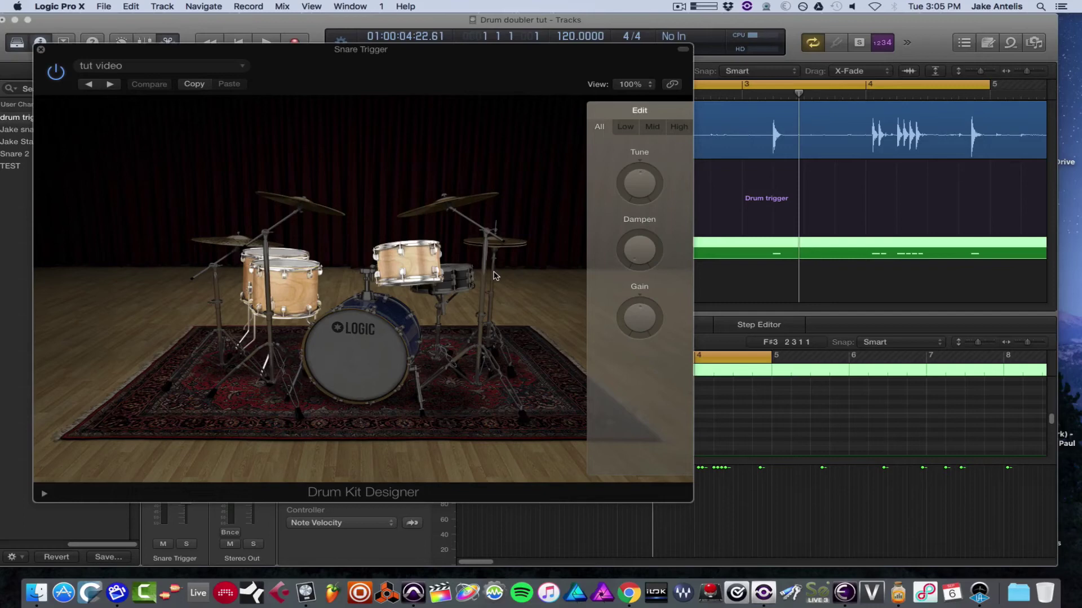
click(449, 284)
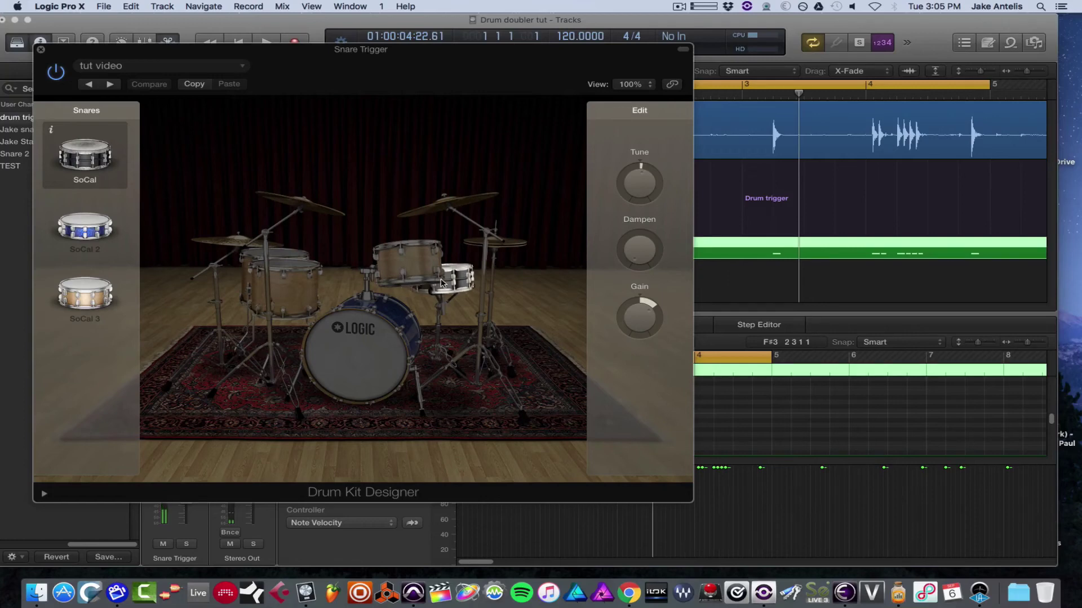
drag(474, 83, 479, 84)
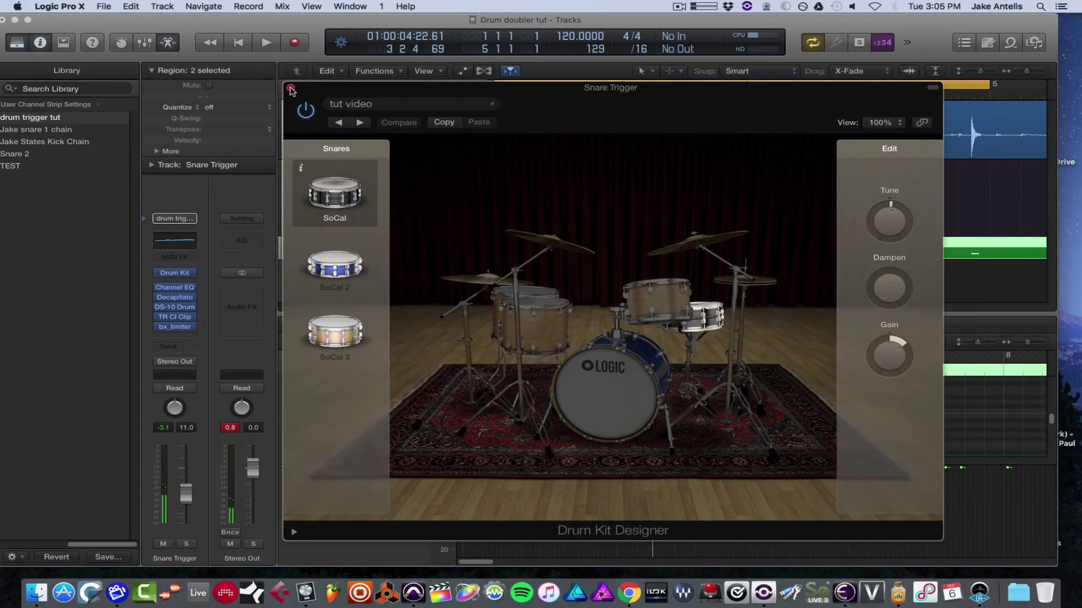
Close Drum Kit Designer, disarm the Snare Trigger, and return the playhead to the start
click(291, 88)
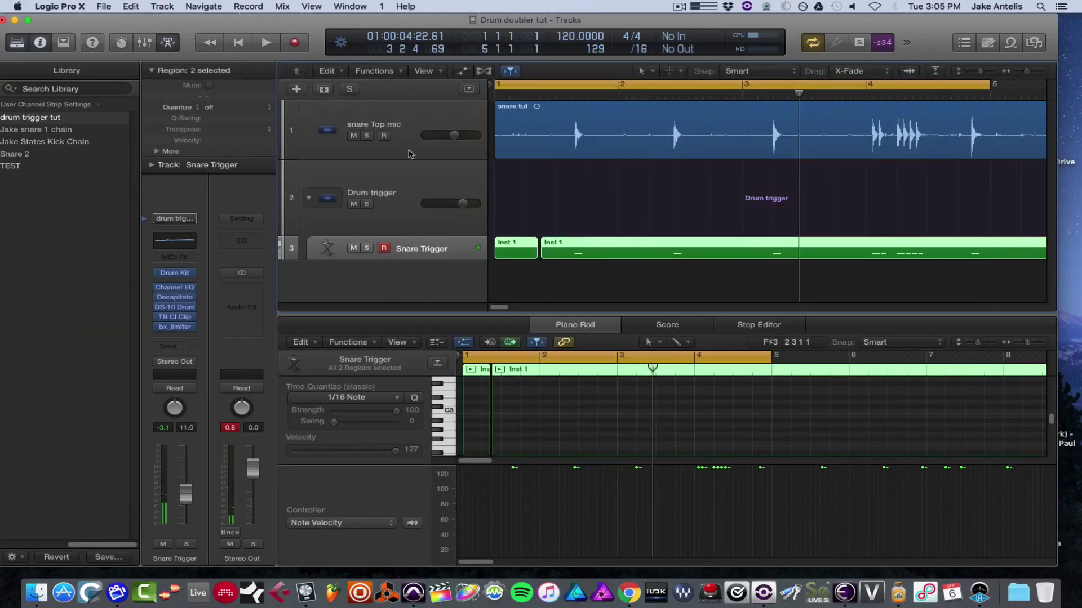
click(384, 248)
key(Return)
click(434, 116)
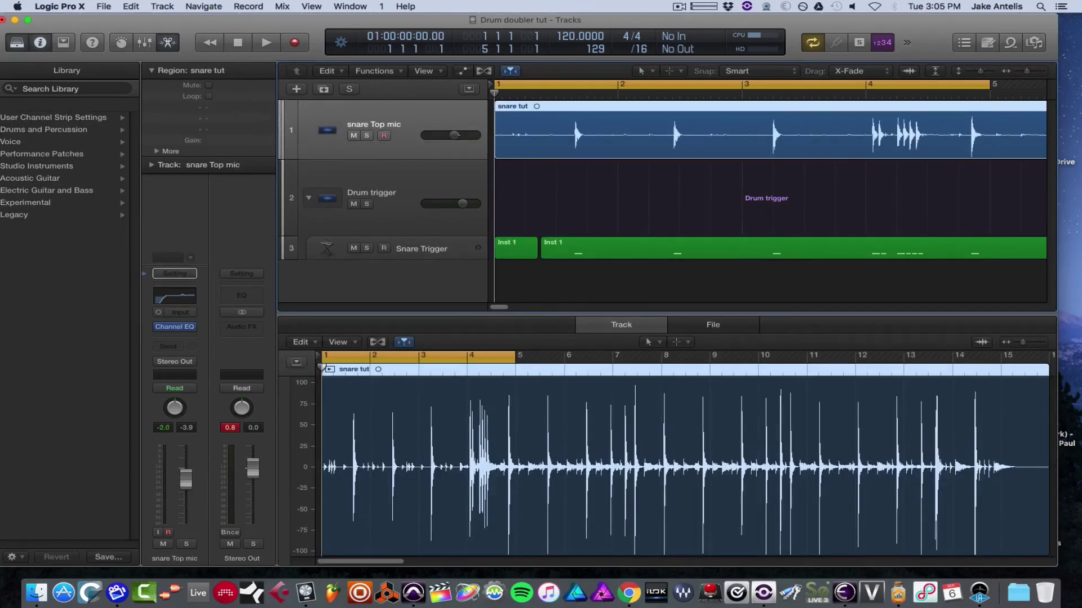
click(441, 243)
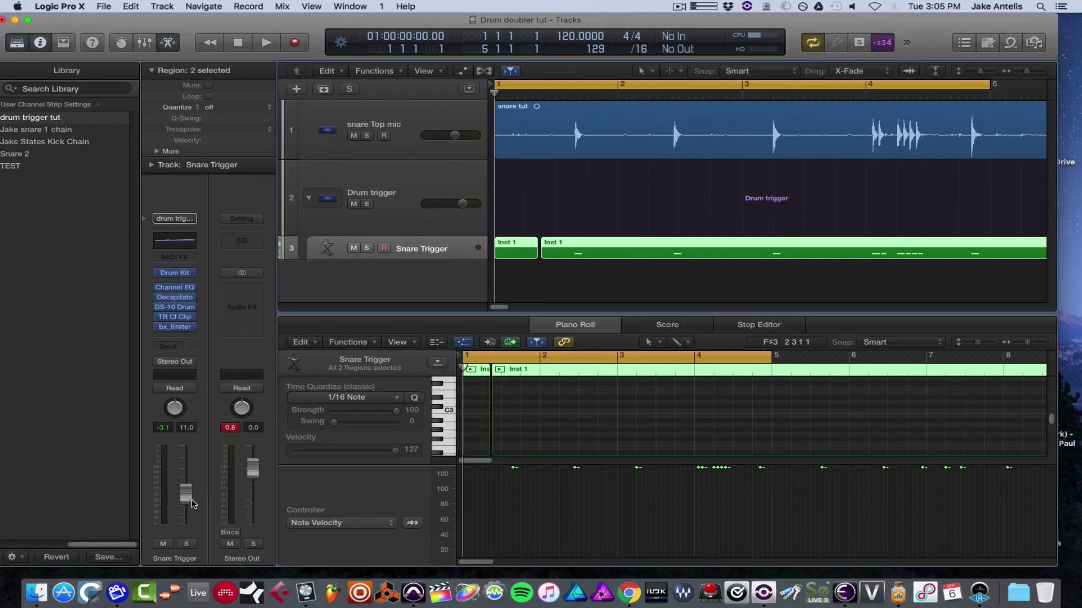
Compare the snare blend with the Snare Trigger muted and unmuted, leaving it unmuted
key(space)
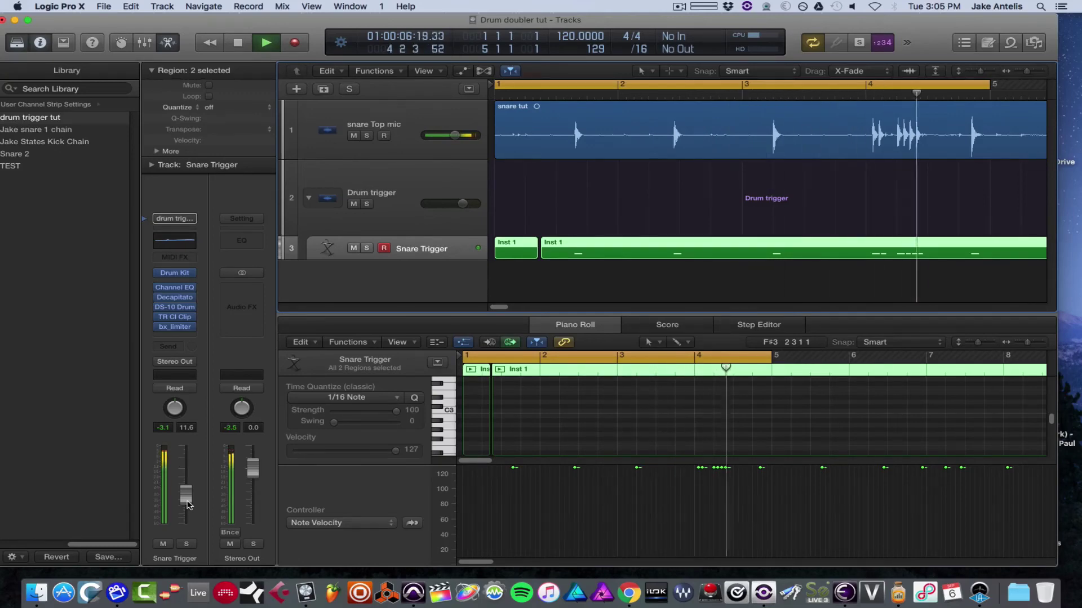
key(space)
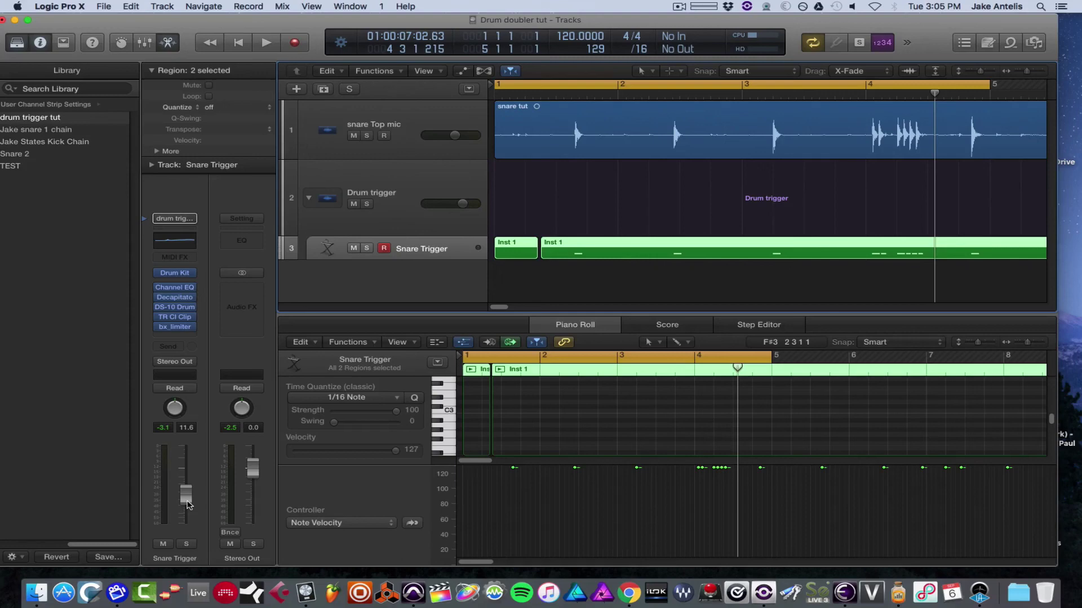
click(354, 249)
key(space)
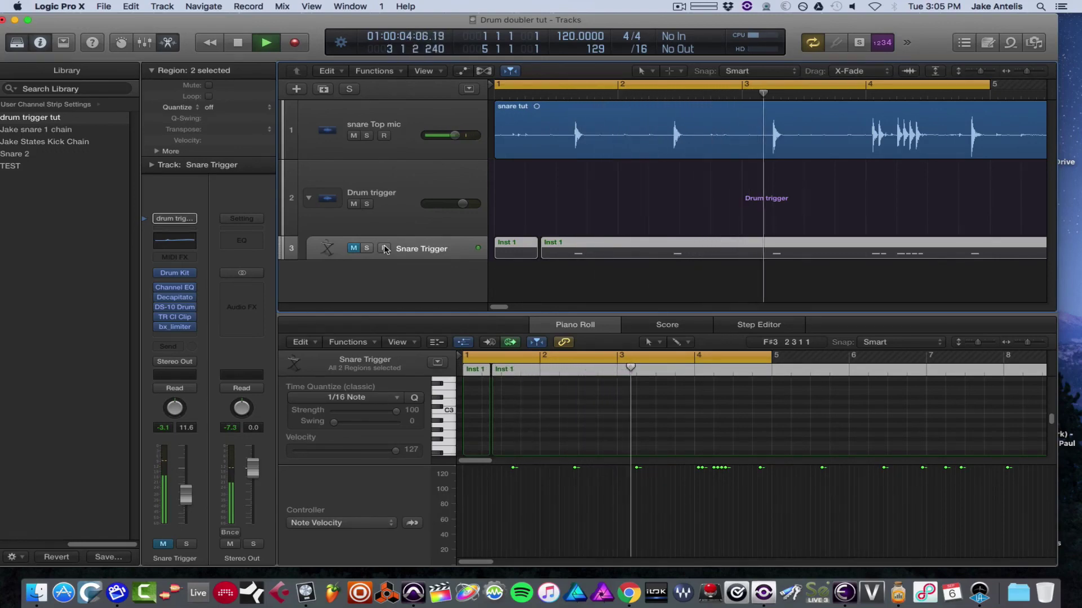
click(353, 249)
key(space)
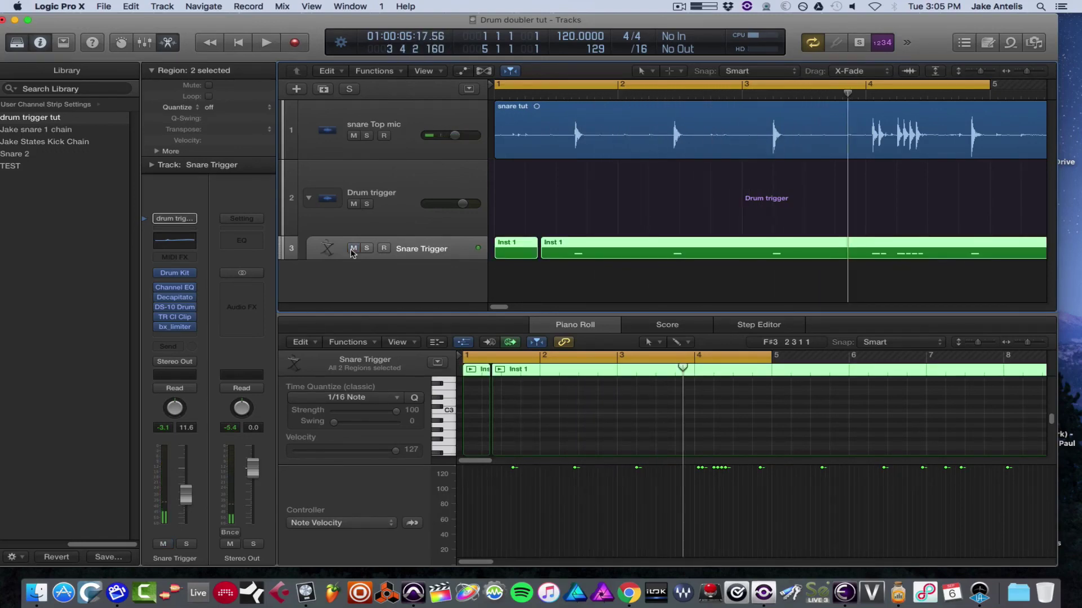